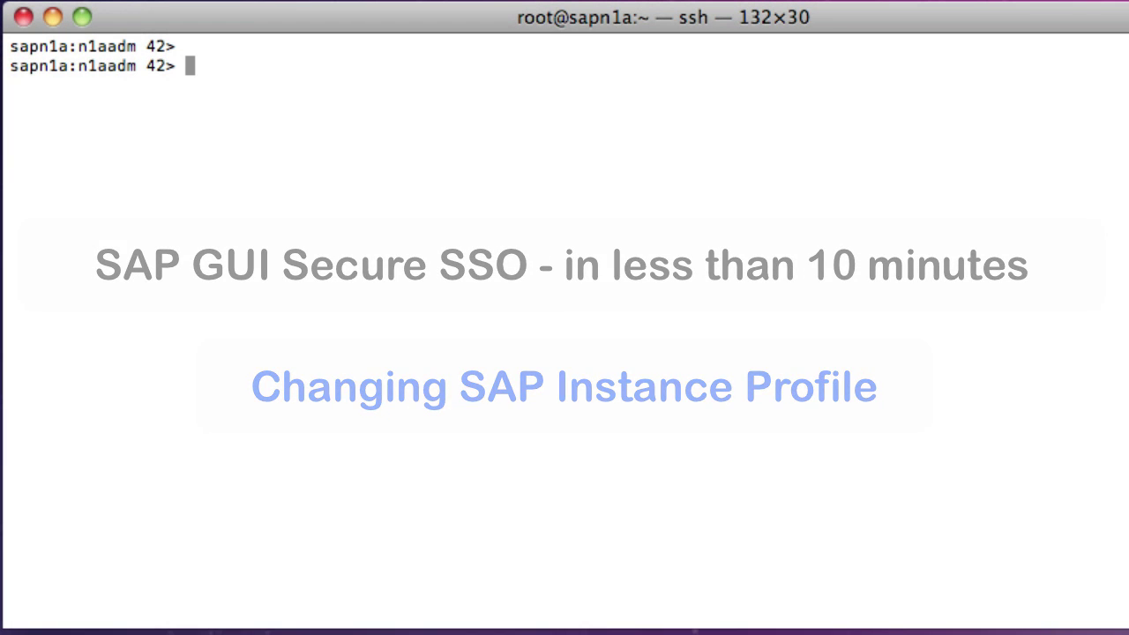
# Step: List the Kerberos keytab /krb5/v5srvtab with ls -als, showing it root-owned and 494 bytes
pyautogui.write('ls -als ')
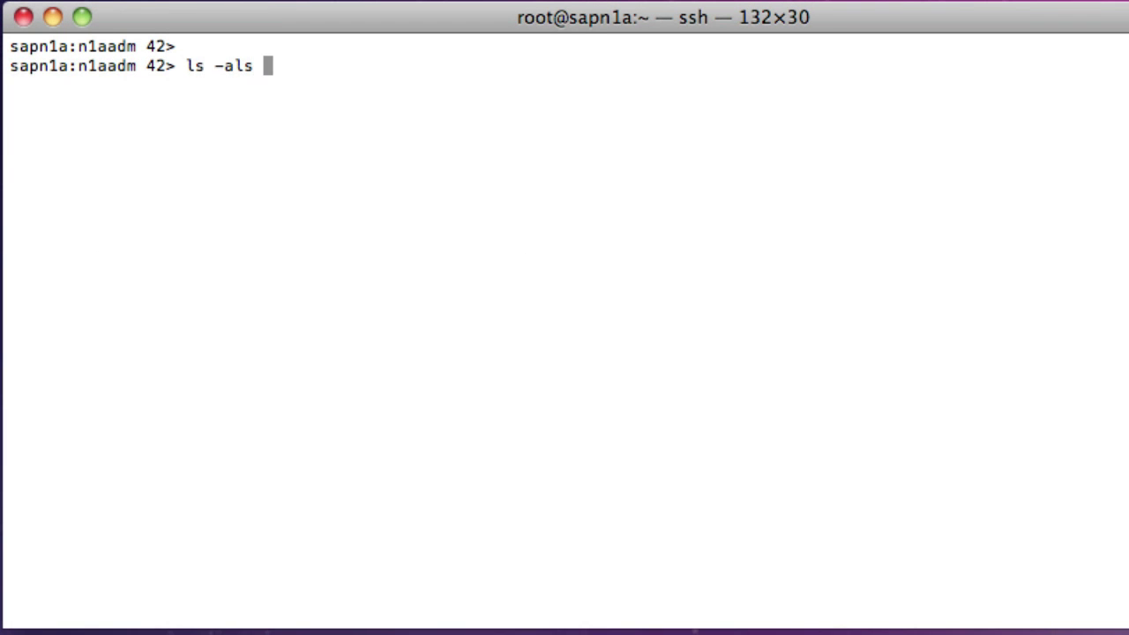
pyautogui.write('/krb5/v5')
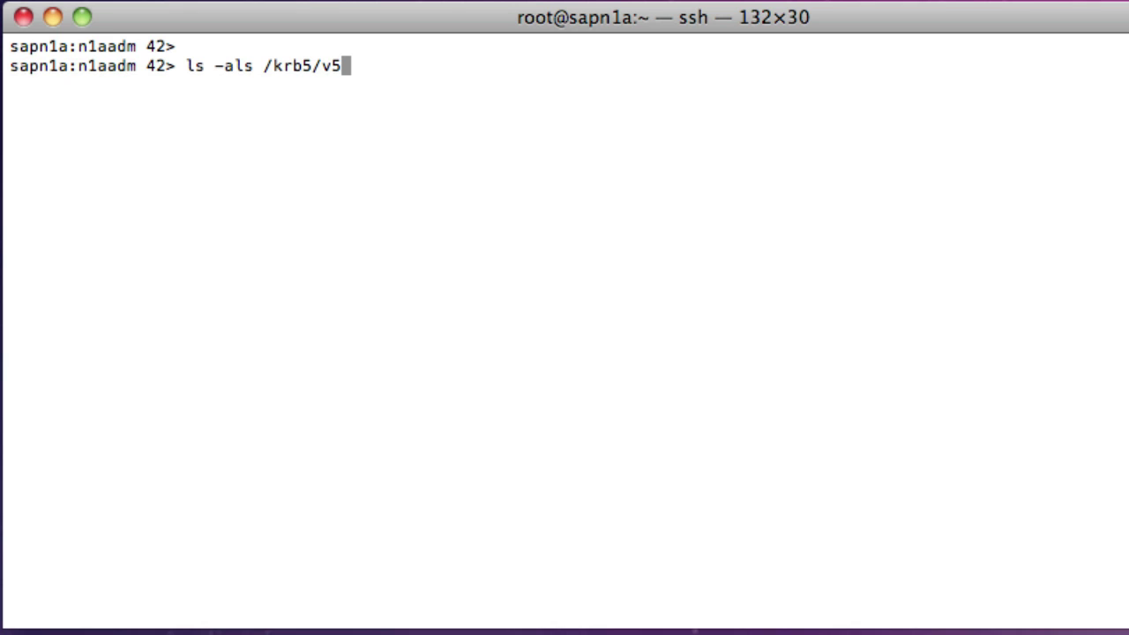
pyautogui.write('srvtab')
pyautogui.press('Return')
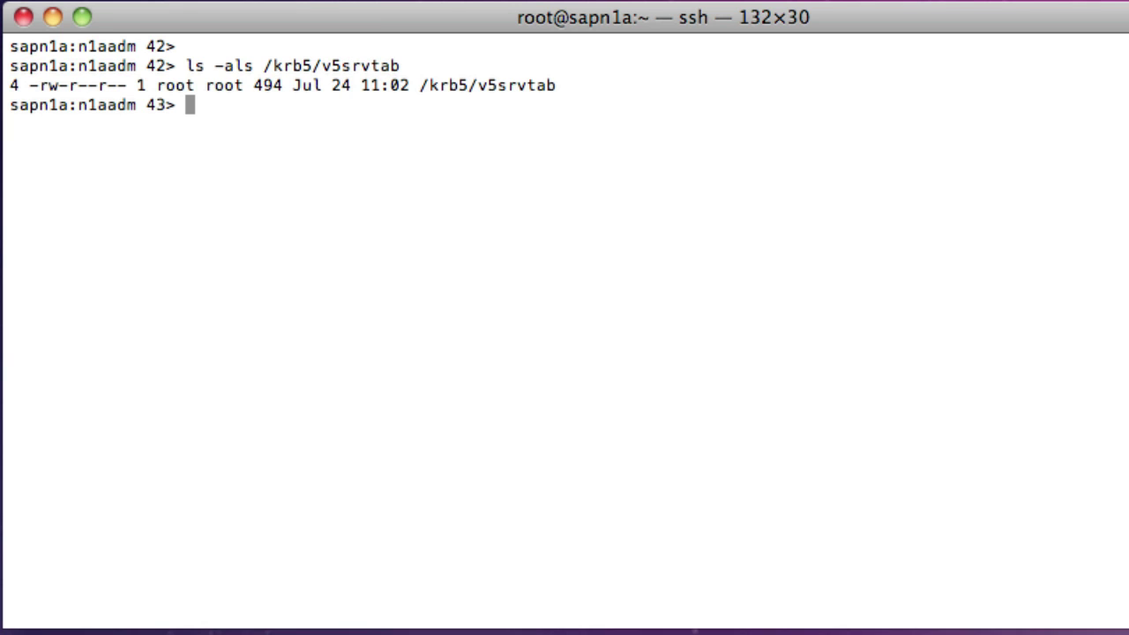
pyautogui.press('Return')
pyautogui.press('Return')
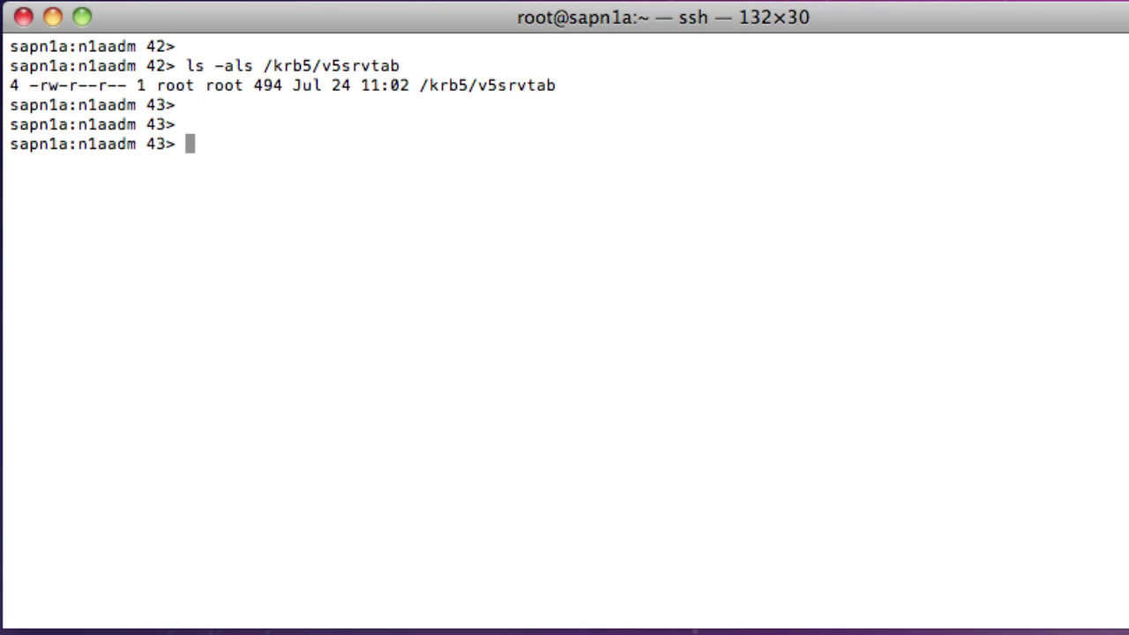
# Step: Run stopsap r3 to stop the DVEBMGS00 and ASCS01 instances
pyautogui.write('stopsap r3')
pyautogui.press('Return')
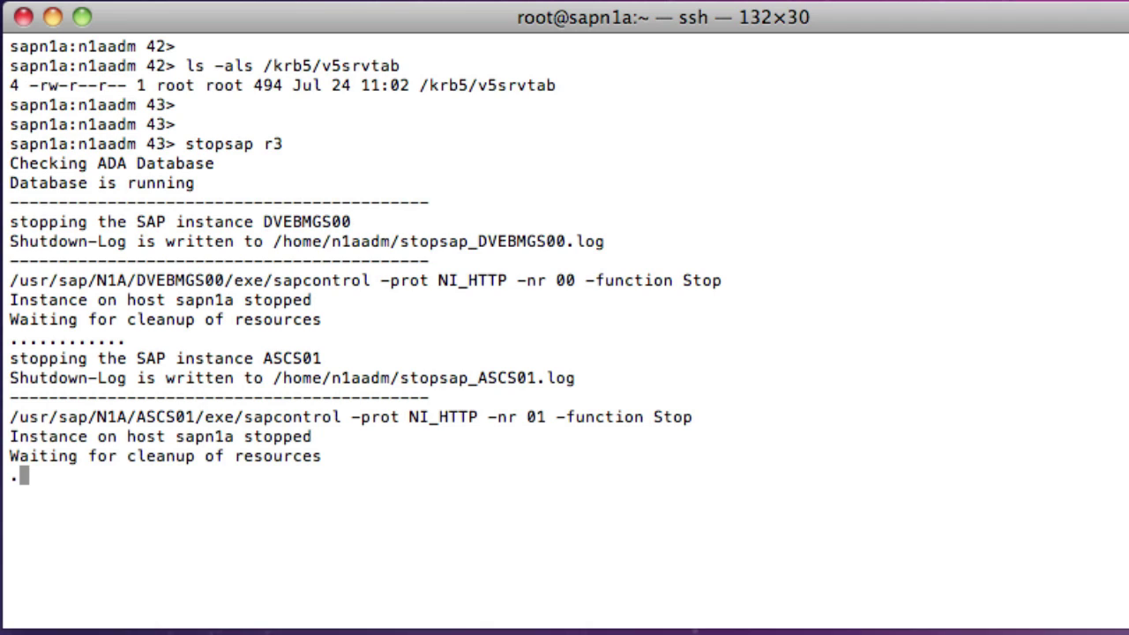
# Step: Open the N1A_DVEBMGS00_sapn1a instance profile in vi from /sapmnt/N1A/profile
pyautogui.press('Return')
pyautogui.press('Return')
pyautogui.write('cd ')
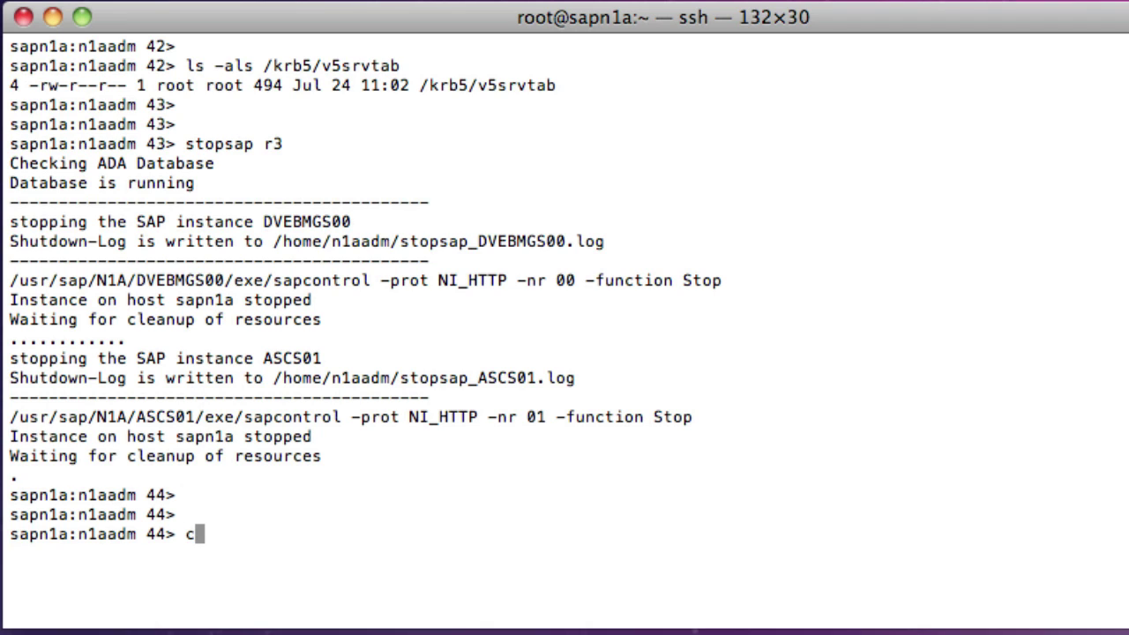
pyautogui.write('/sapm')
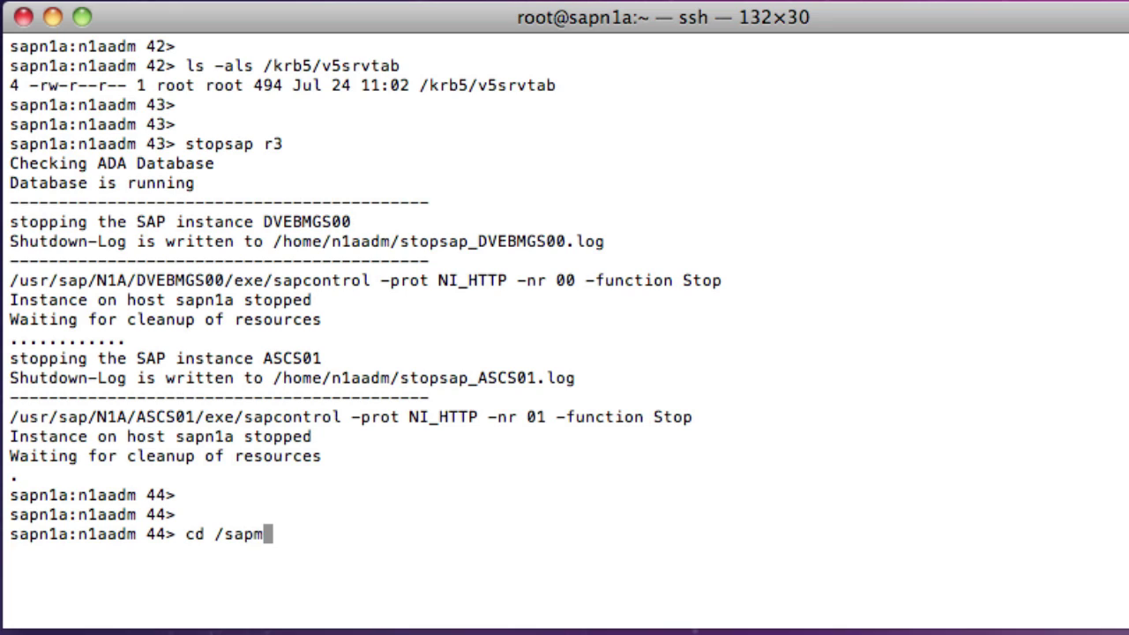
pyautogui.write('nt/N1')
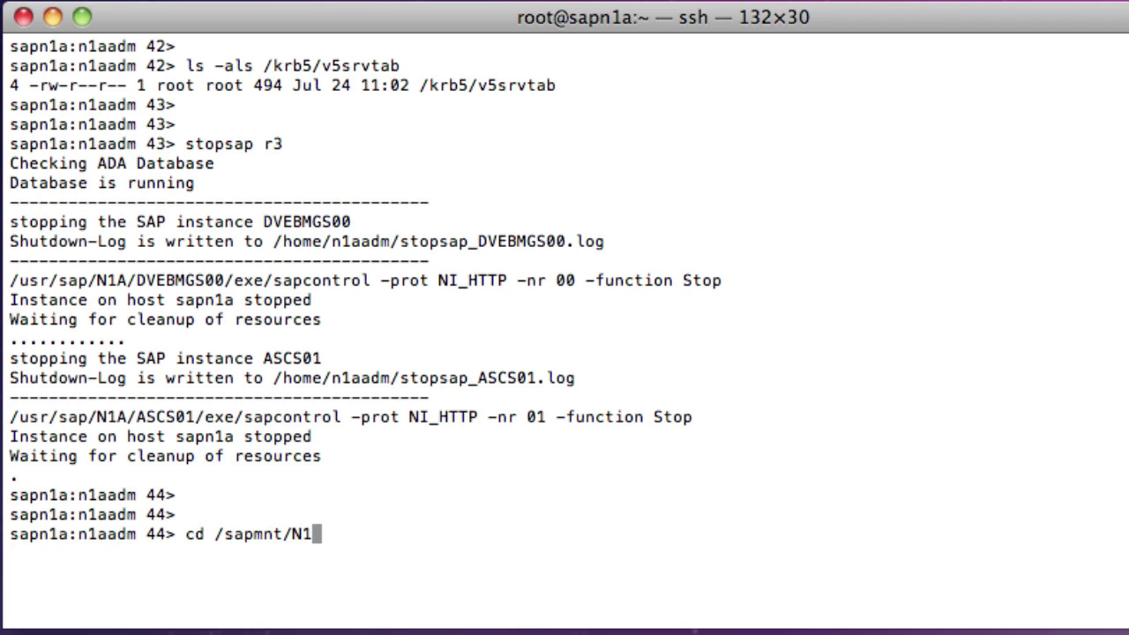
pyautogui.write('A/profile')
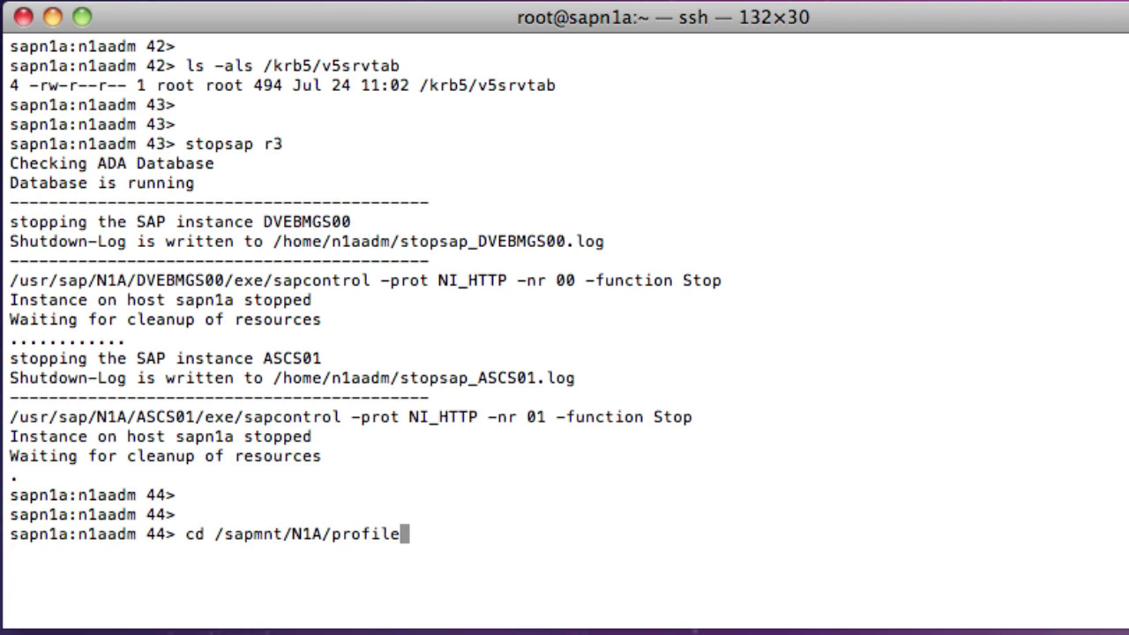
pyautogui.press('Return')
pyautogui.press('Return')
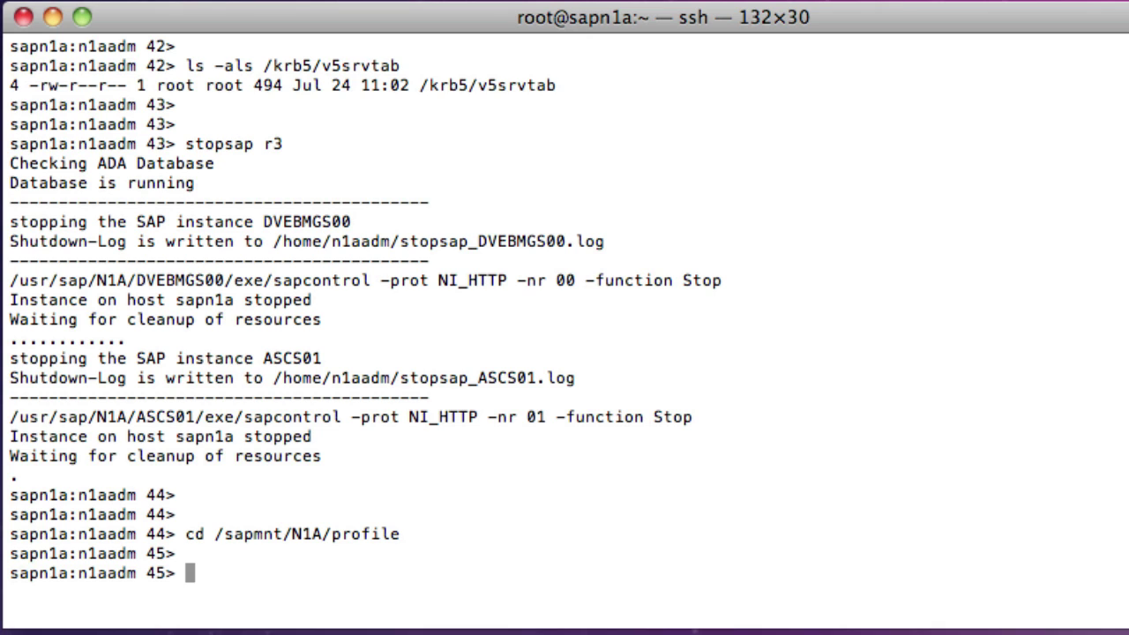
pyautogui.write('vi N1A')
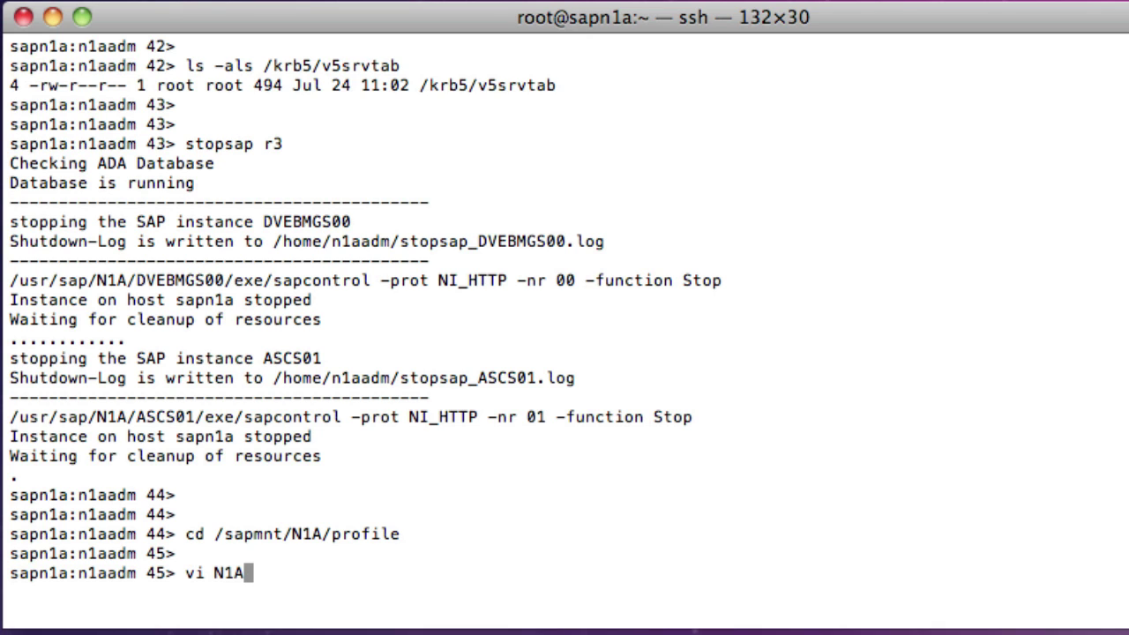
pyautogui.write('_DVE')
pyautogui.press('Tab')
pyautogui.press('Return')
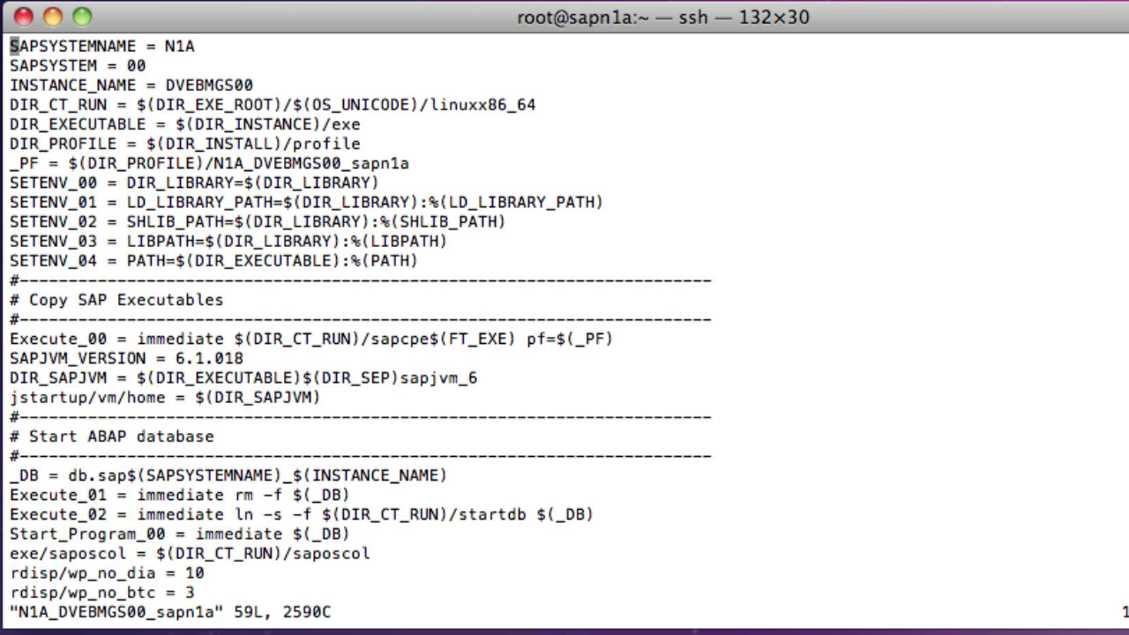
# Step: Insert the pasted SNC parameter block, including snc/enable=1, at the top of the profile
pyautogui.press('i')
pyautogui.press('super+v')
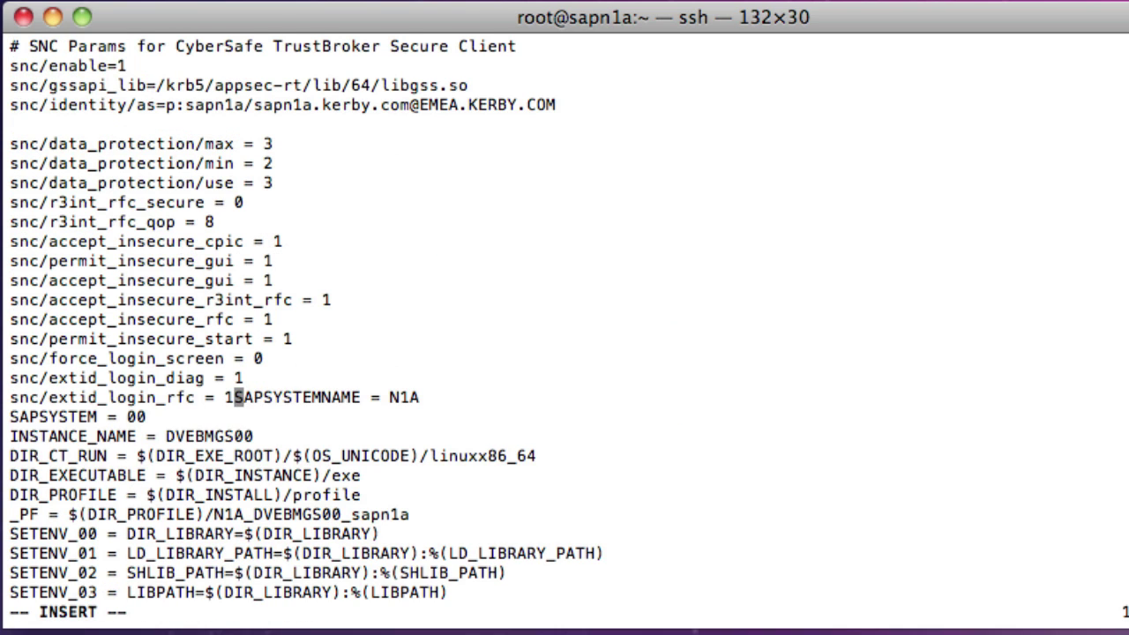
pyautogui.press('Return')
pyautogui.press('Return')
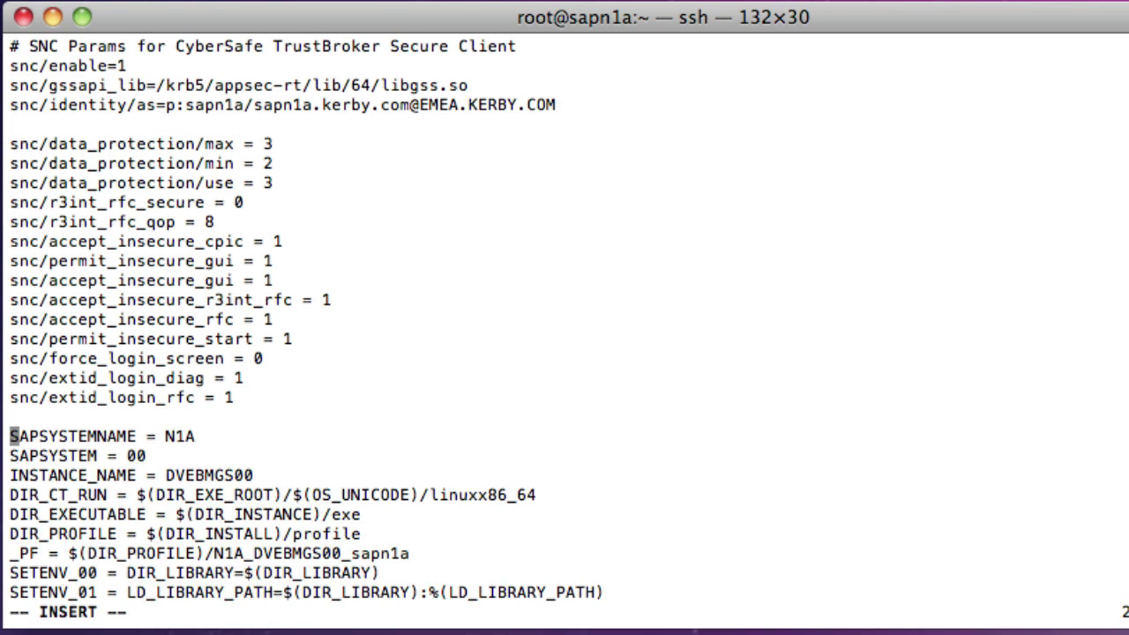
pyautogui.press('Escape')
# Step: Save the profile with :wq and restart SAP with startsap r3
pyautogui.press('2')
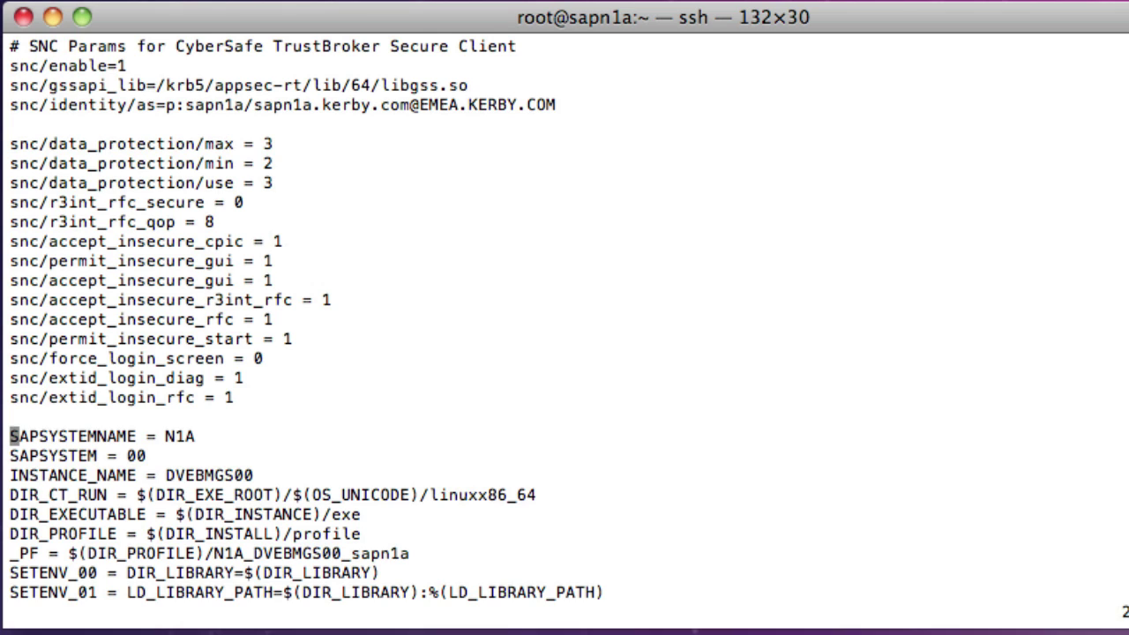
pyautogui.write(':wq')
pyautogui.press('Return')
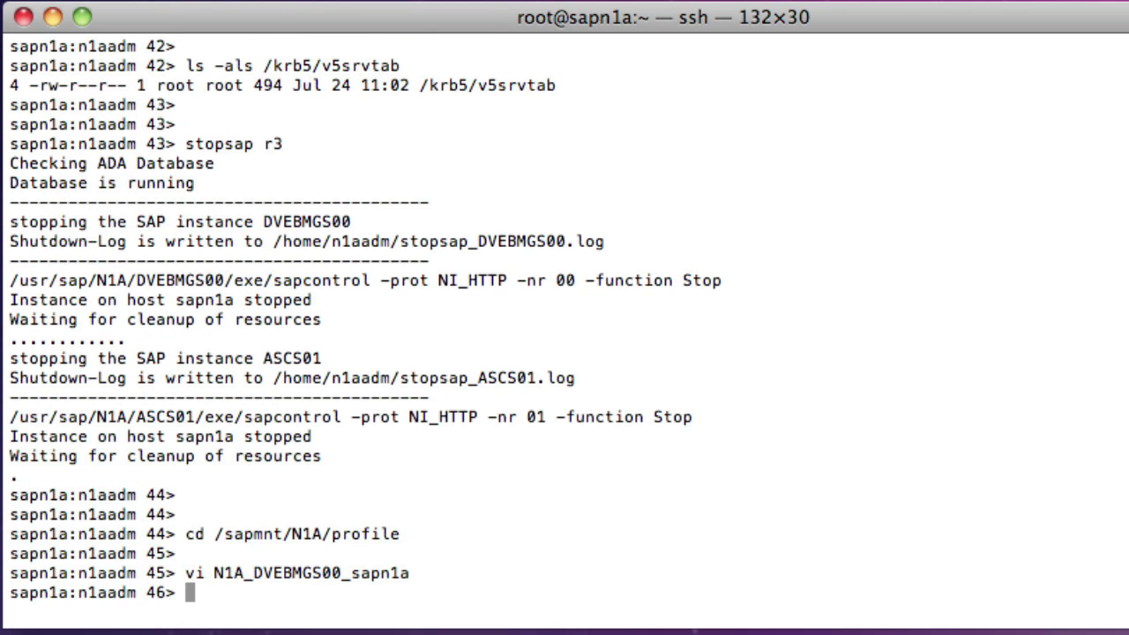
pyautogui.write('startsap ')
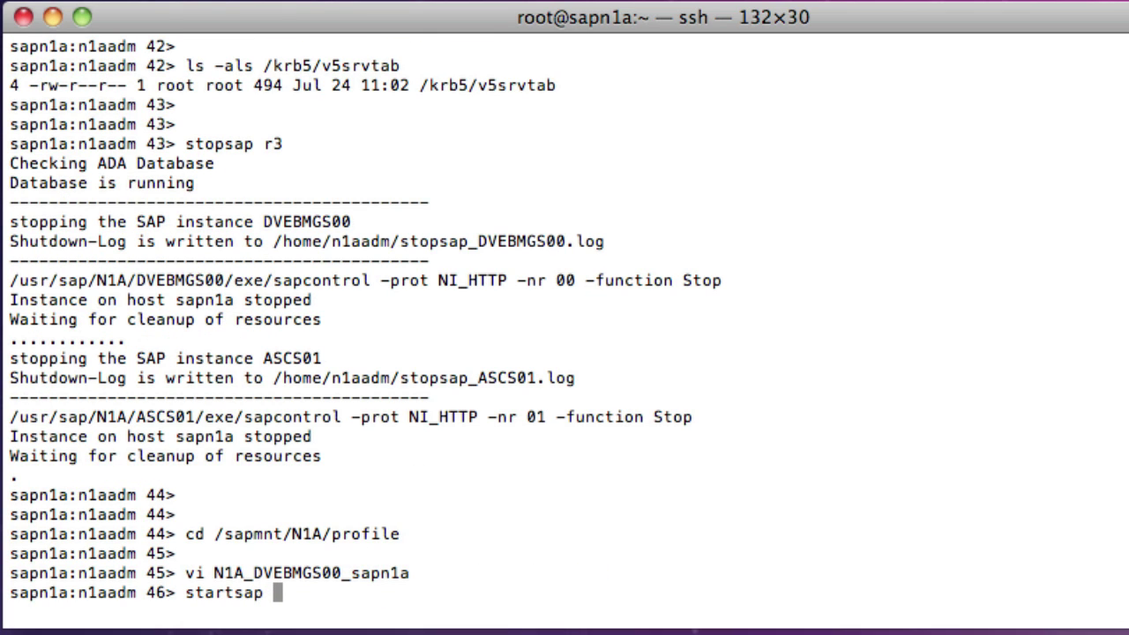
pyautogui.write('r3')
pyautogui.press('Return')
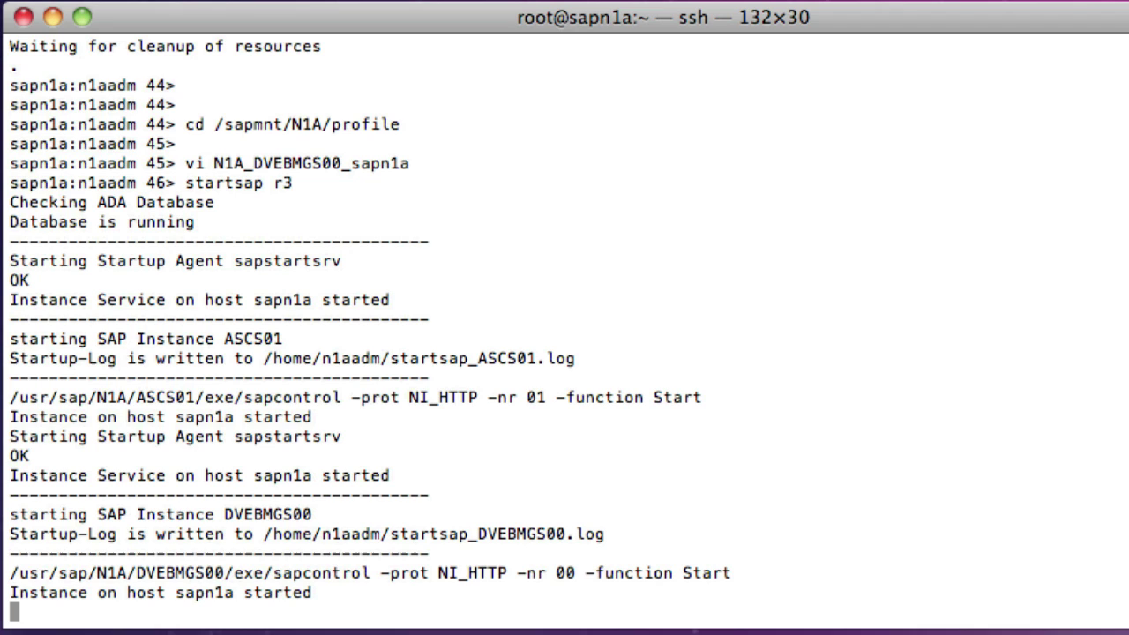
# Step: Change to the /usr/sap/N1A/DVEBMGS00/work directory
pyautogui.press('Return')
pyautogui.press('Return')
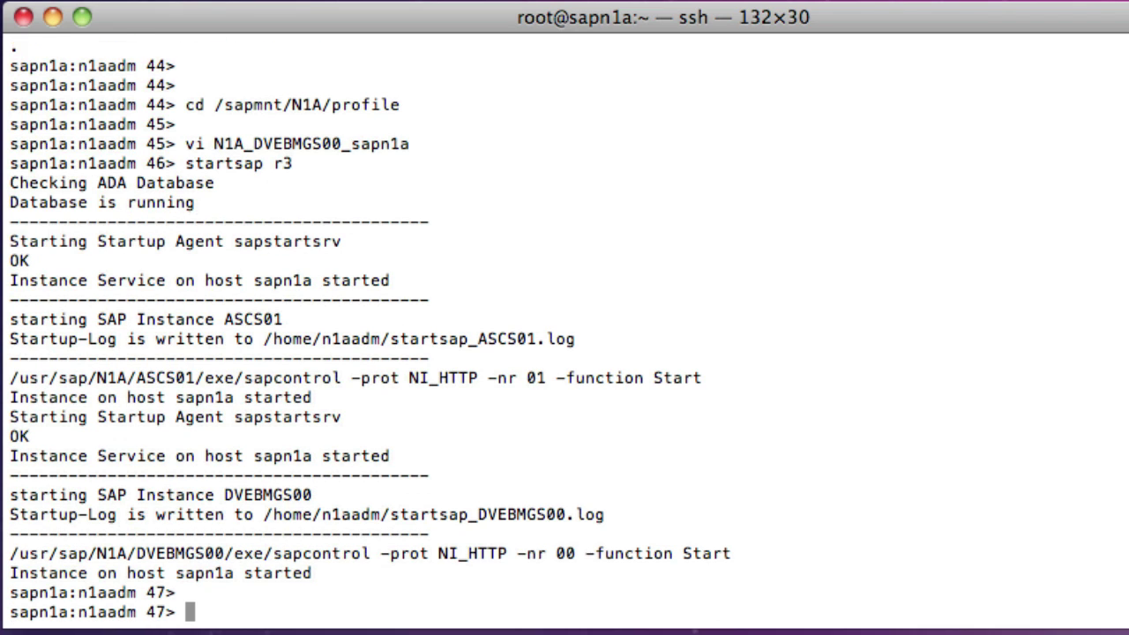
pyautogui.write('cd /us')
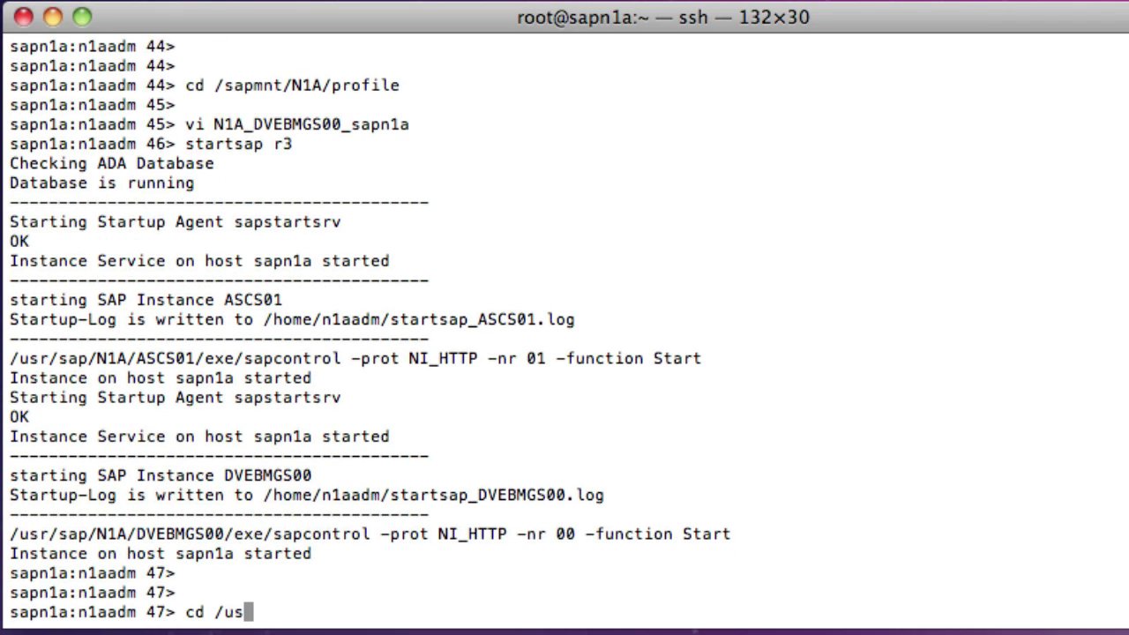
pyautogui.write('r/sap/N1')
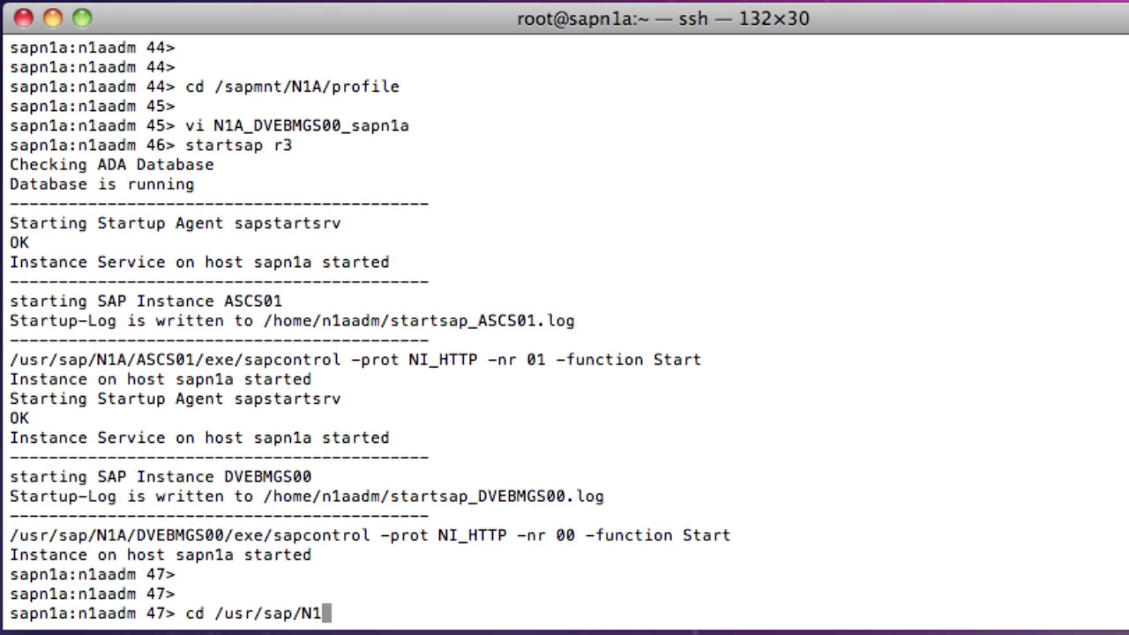
pyautogui.write('A/DV')
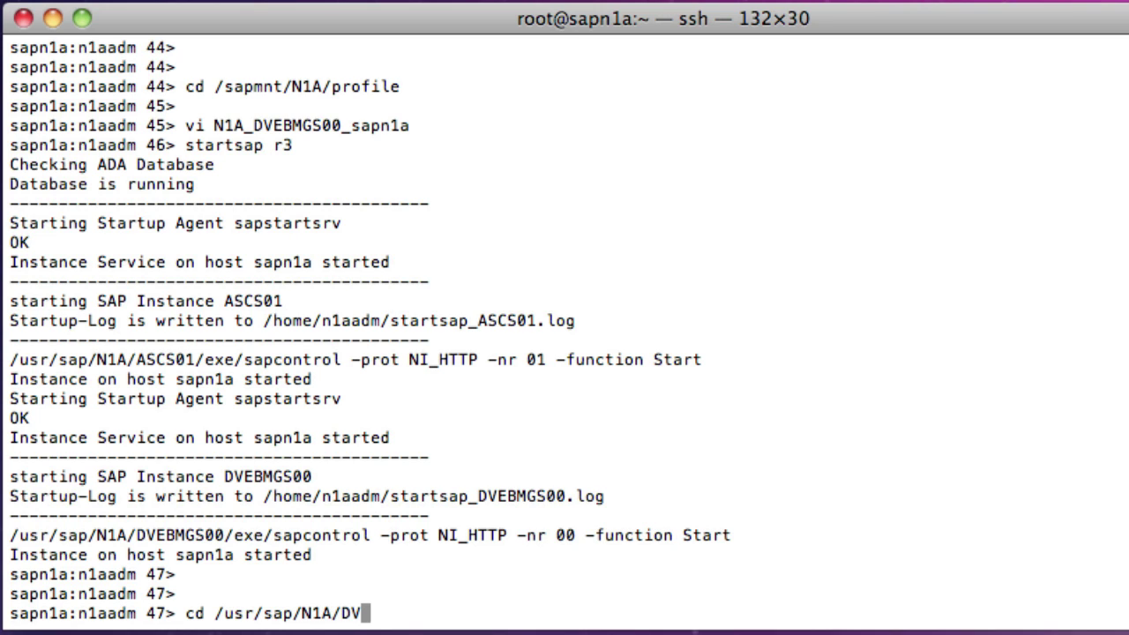
pyautogui.press('Tab')
pyautogui.write('work')
pyautogui.press('Return')
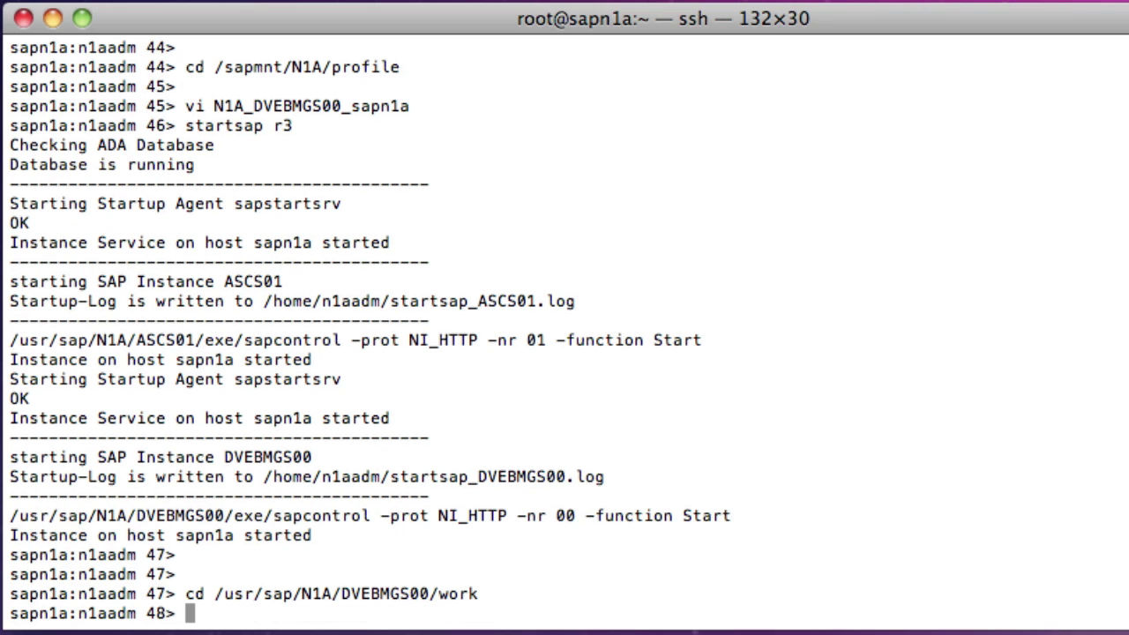
# Step: Grep dev_w0 for SNC entries, confirming SNC (Secure Network Communication) is enabled
pyautogui.press('Return')
pyautogui.press('Return')
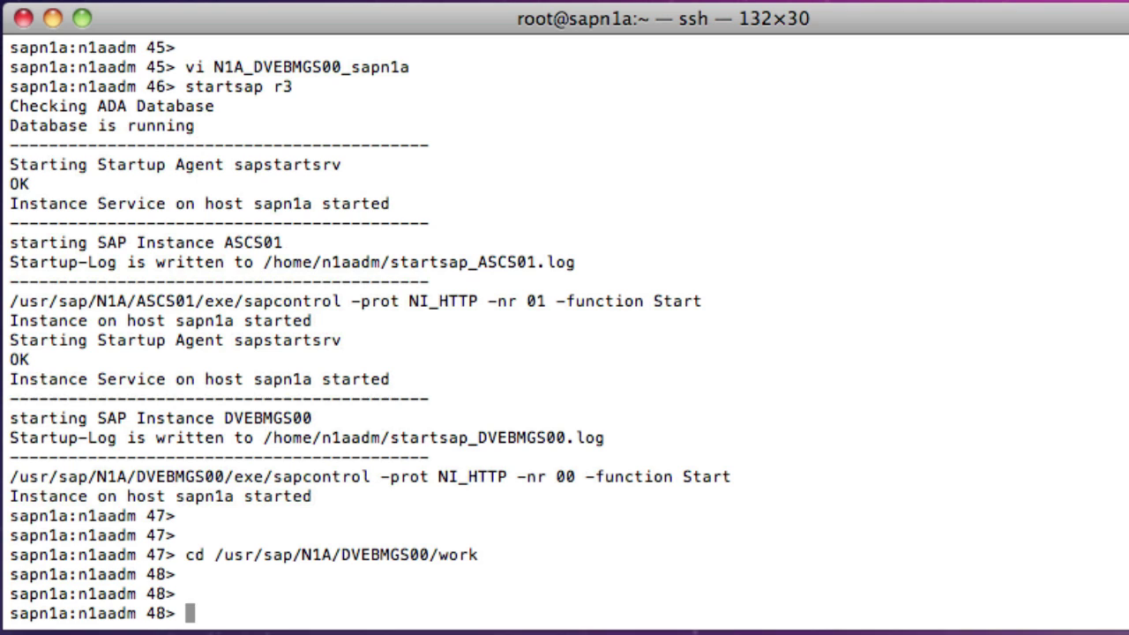
pyautogui.write('grep -i snc dev_w0')
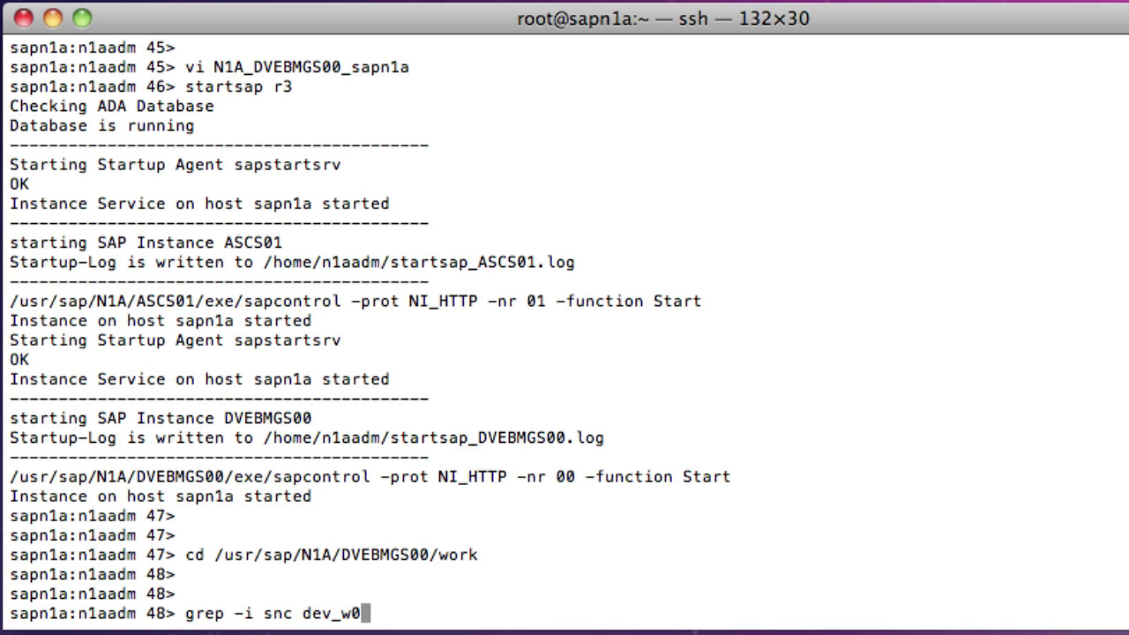
pyautogui.press('Return')
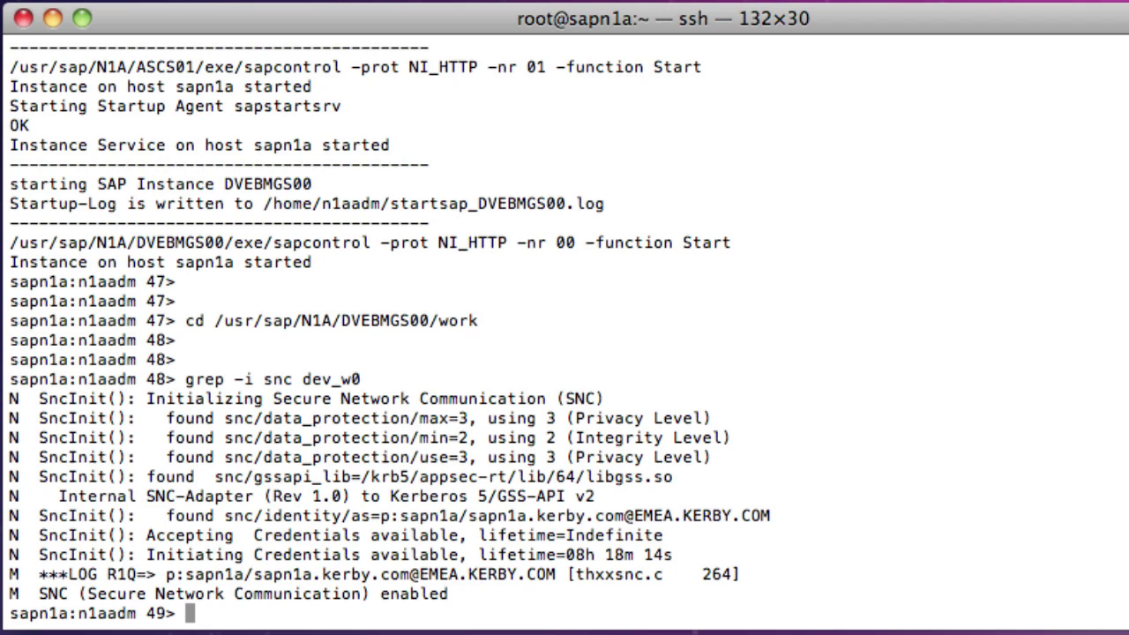